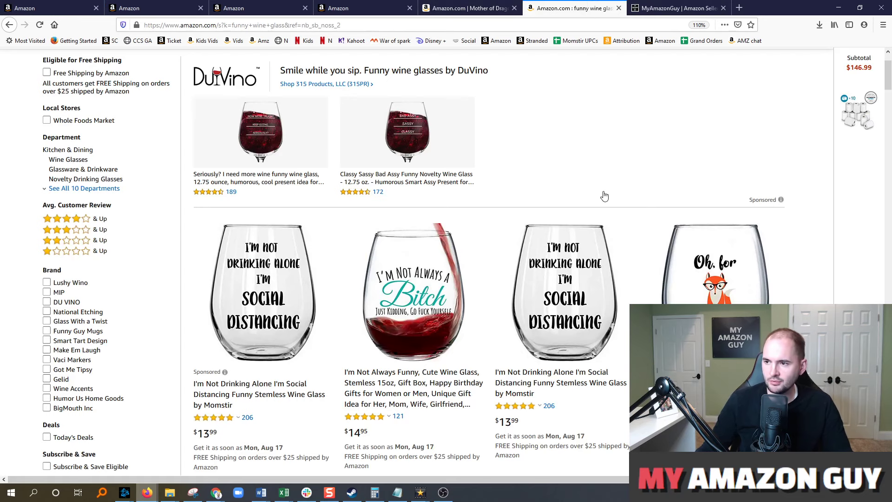
- Examine the sponsored brand banner and sponsored product in the "funny wine glass" results, and open the first product's ad explanation
scroll(455, 186, up, 3)
triple_click(196, 56)
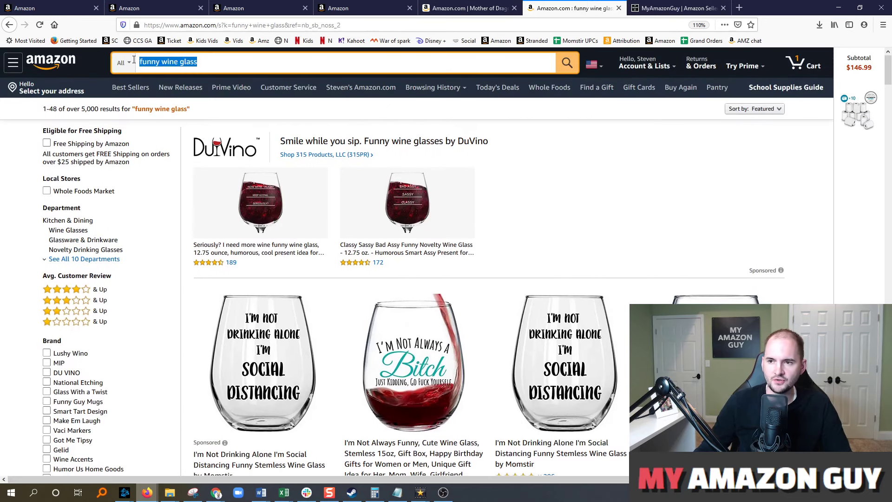
scroll(392, 189, down, 2)
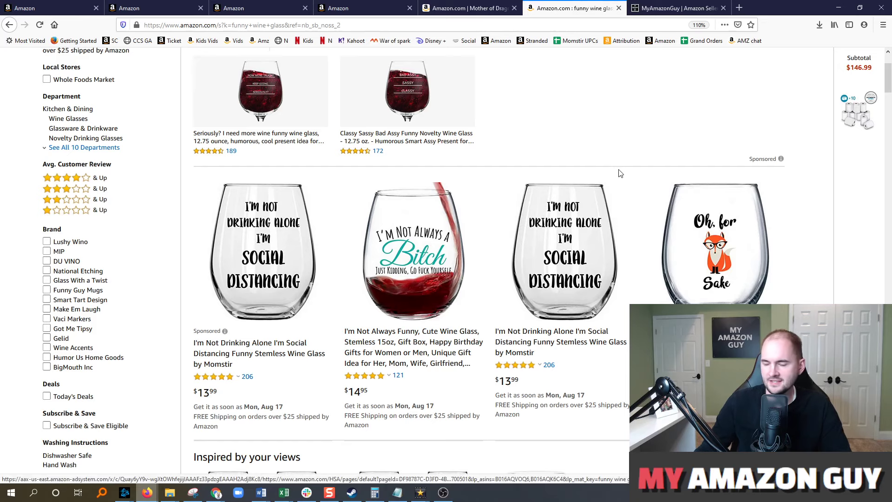
scroll(595, 177, up, 1)
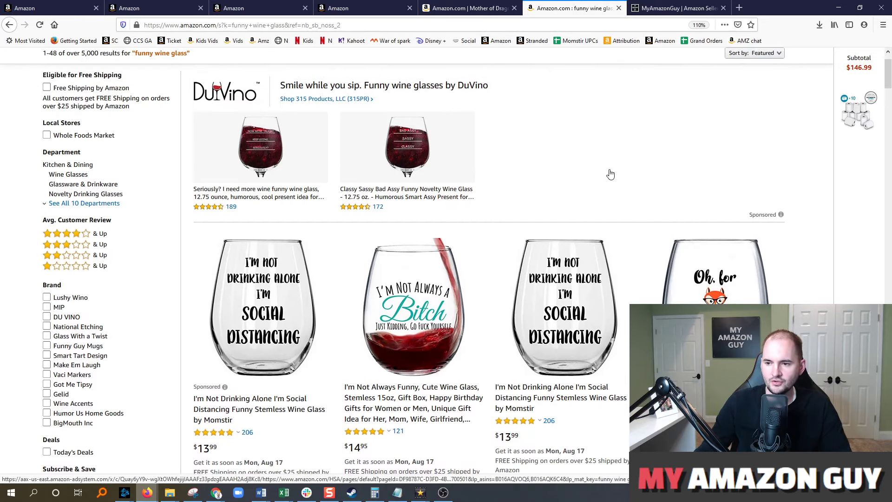
scroll(572, 223, up, 1)
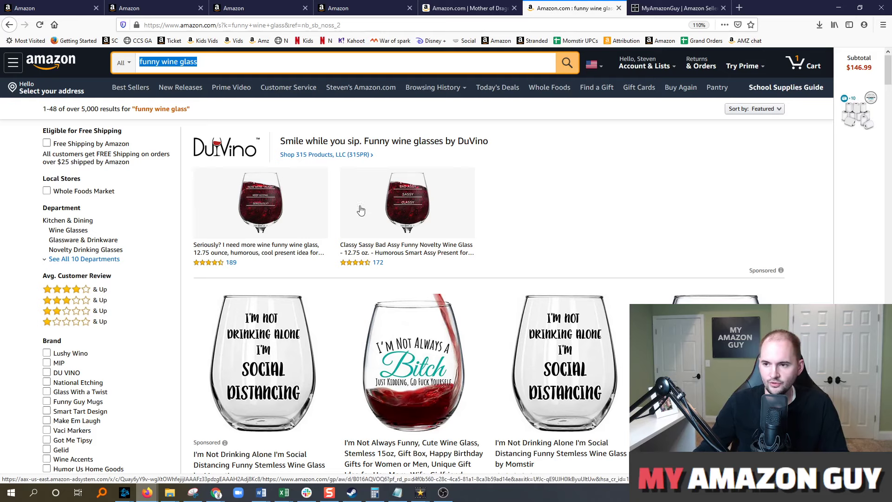
scroll(359, 249, down, 3)
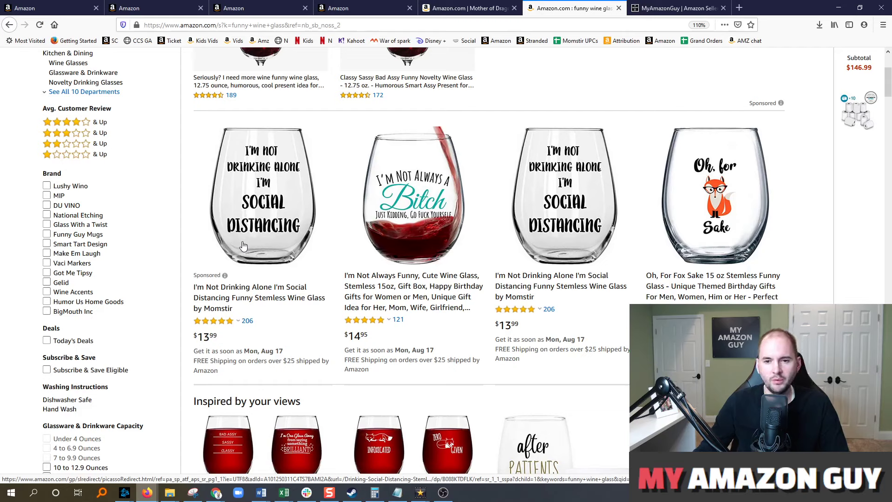
click(219, 275)
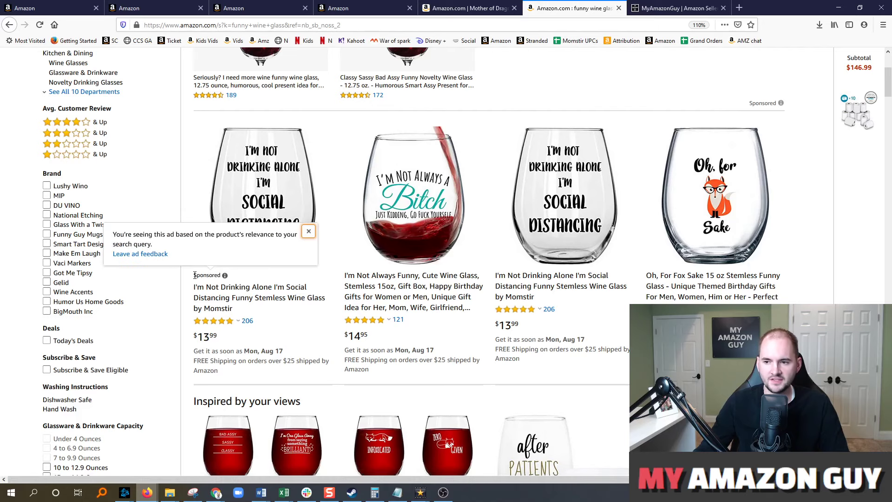
- Check the campaign type page, and examine the Mother of Dragons wine glass listing for ad placements around the product details
click(51, 8)
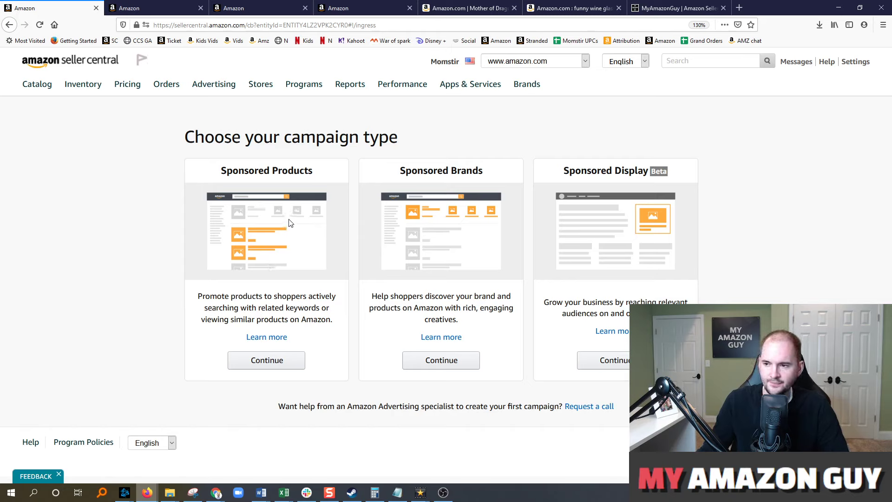
click(363, 8)
click(443, 4)
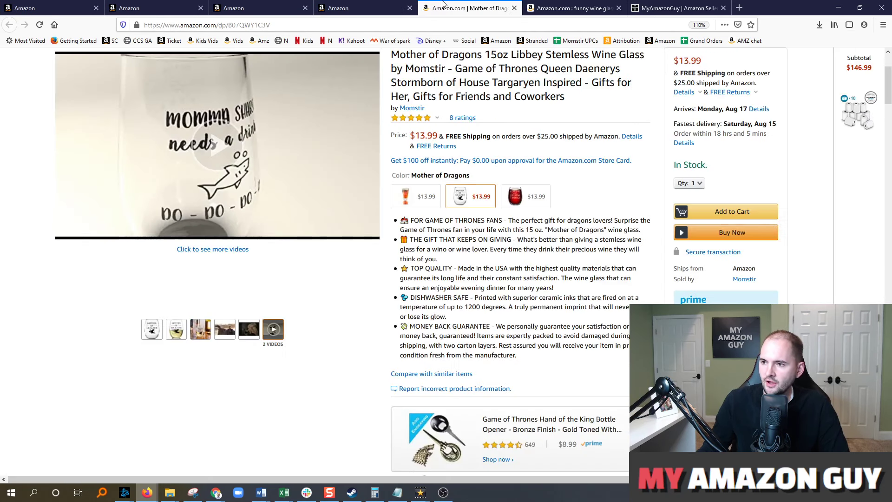
scroll(588, 153, up, 2)
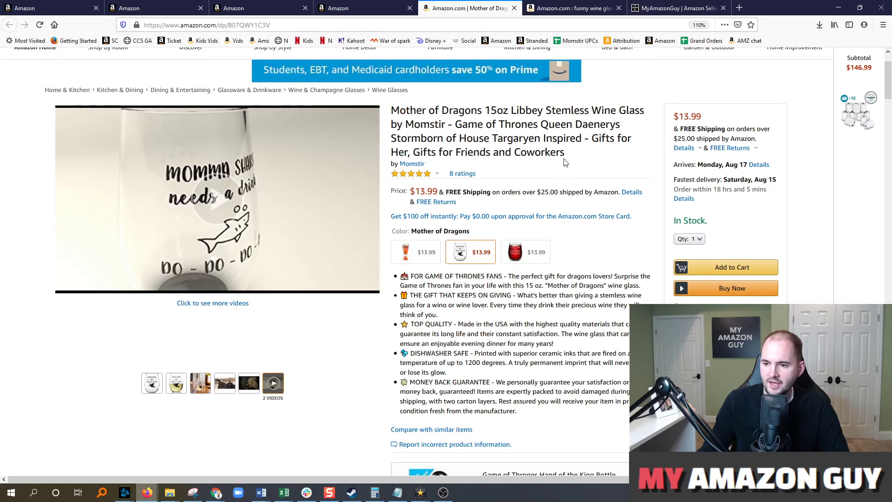
scroll(563, 198, down, 2)
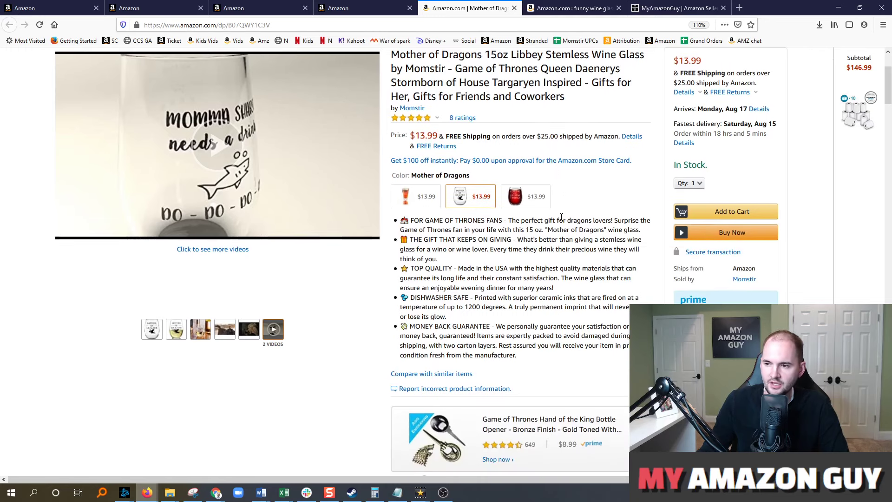
scroll(539, 230, down, 5)
scroll(516, 281, up, 4)
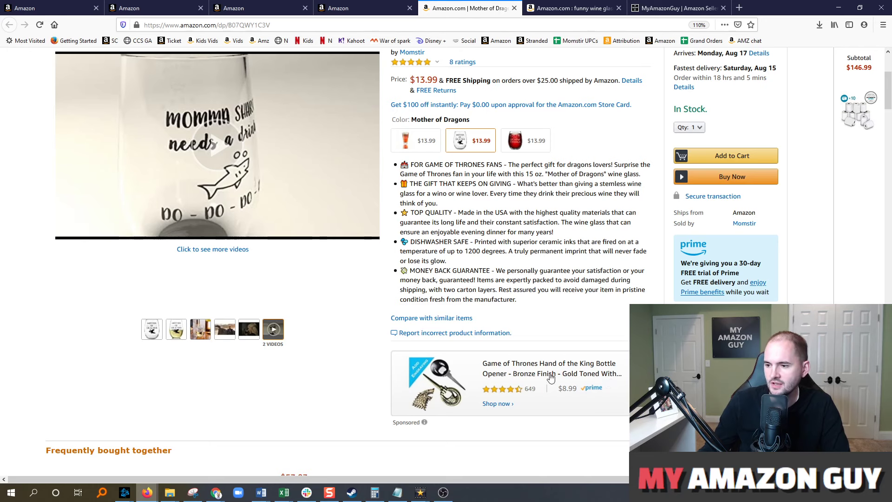
scroll(530, 381, up, 4)
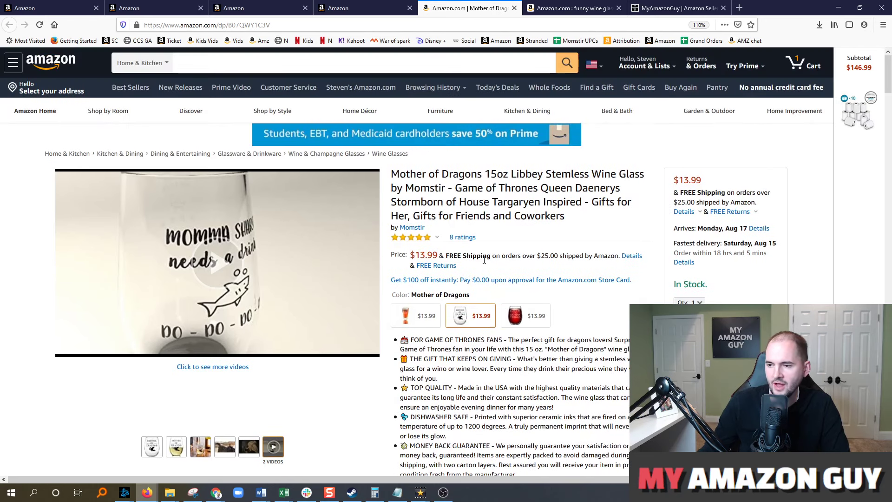
scroll(545, 264, down, 4)
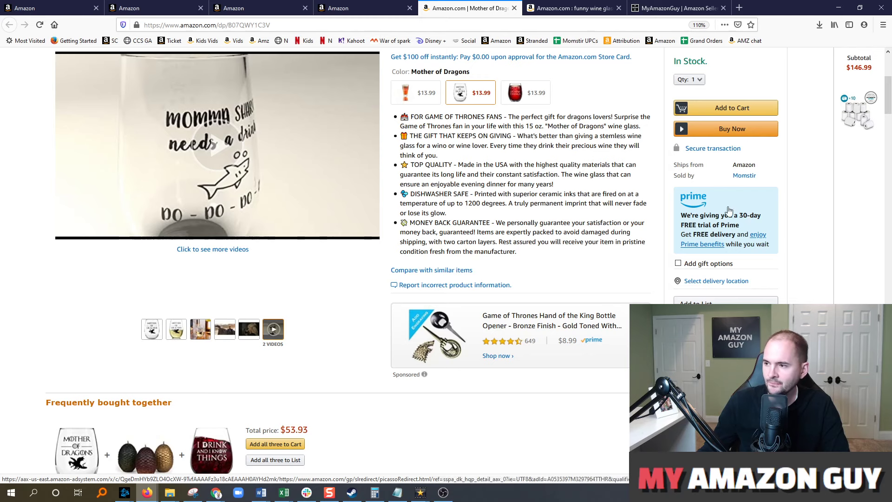
mouse_move(887, 105)
mouse_down()
mouse_move(889, 126)
mouse_move(891, 113)
mouse_up()
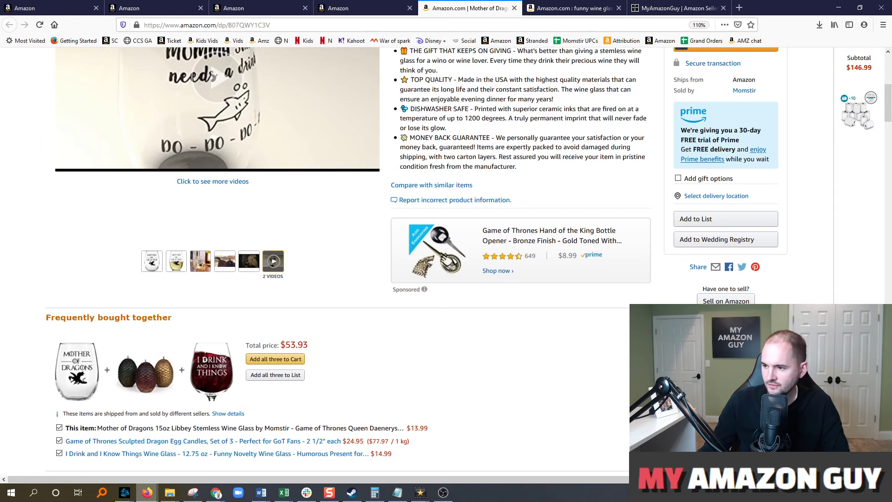
scroll(803, 283, up, 3)
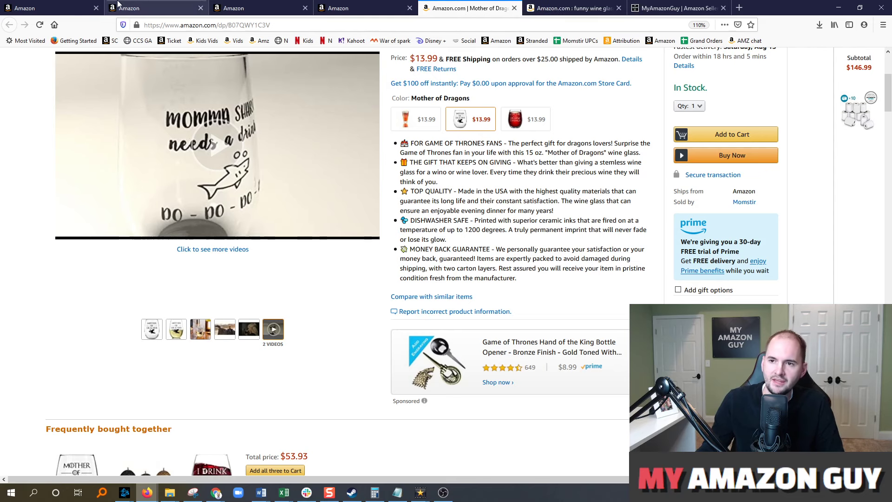
- Return to the Seller Central campaign type page and highlight the Sponsored Products heading while comparing it with Sponsored Brands
click(73, 4)
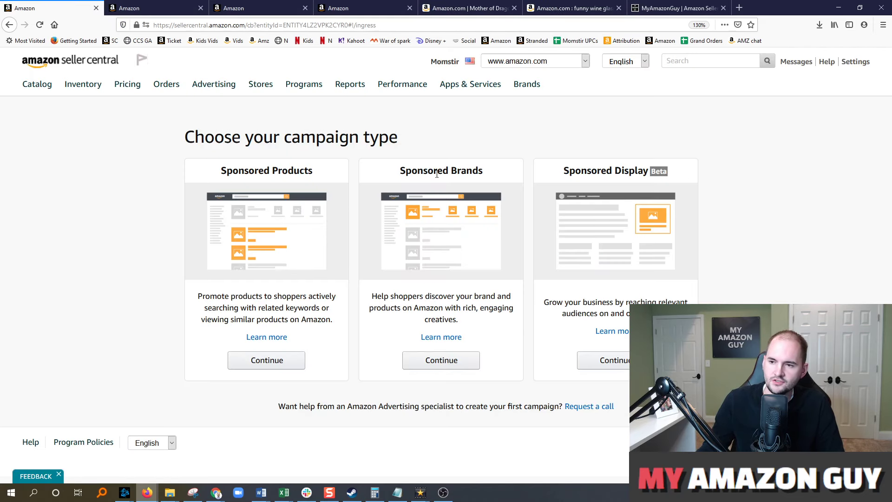
drag(324, 173, 222, 175)
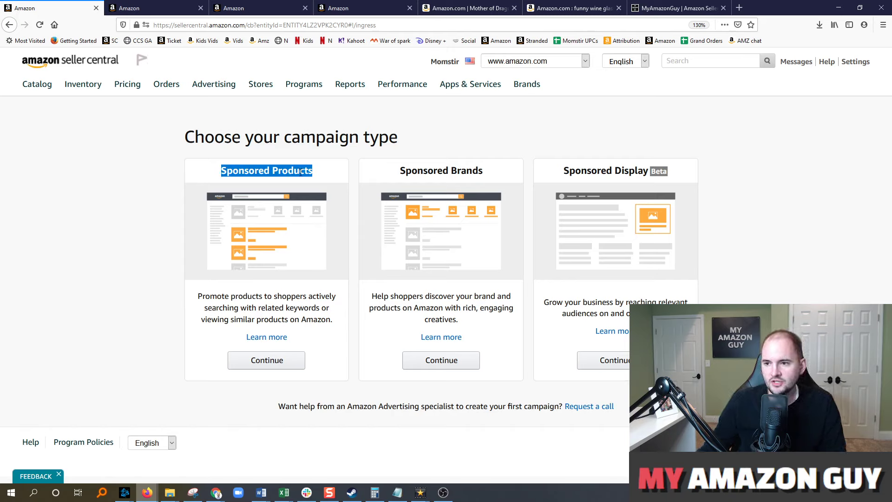
drag(324, 174, 228, 173)
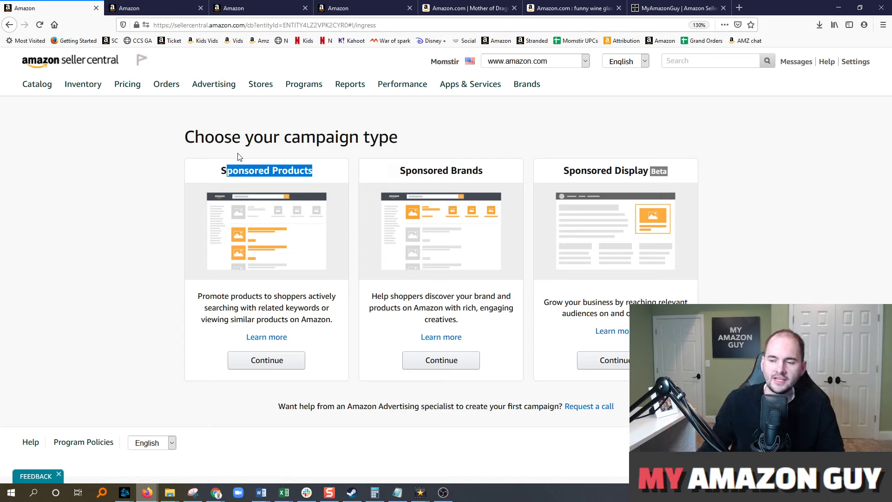
click(437, 150)
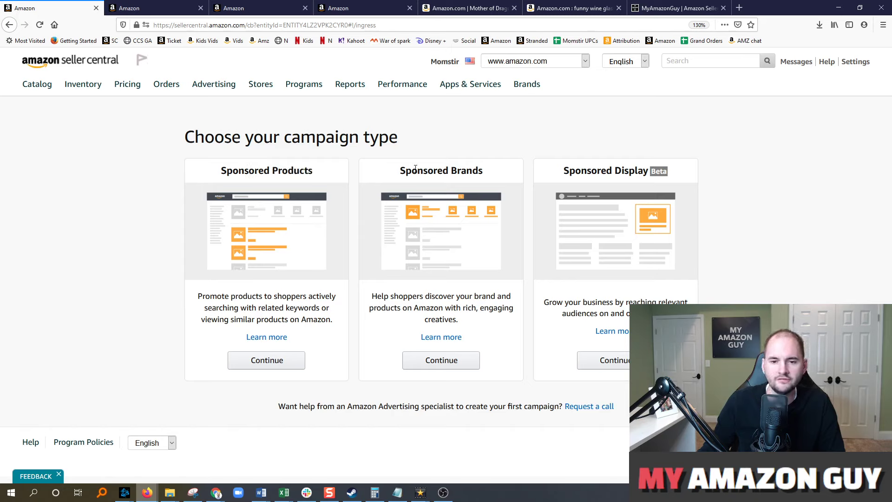
drag(405, 170, 494, 174)
click(440, 171)
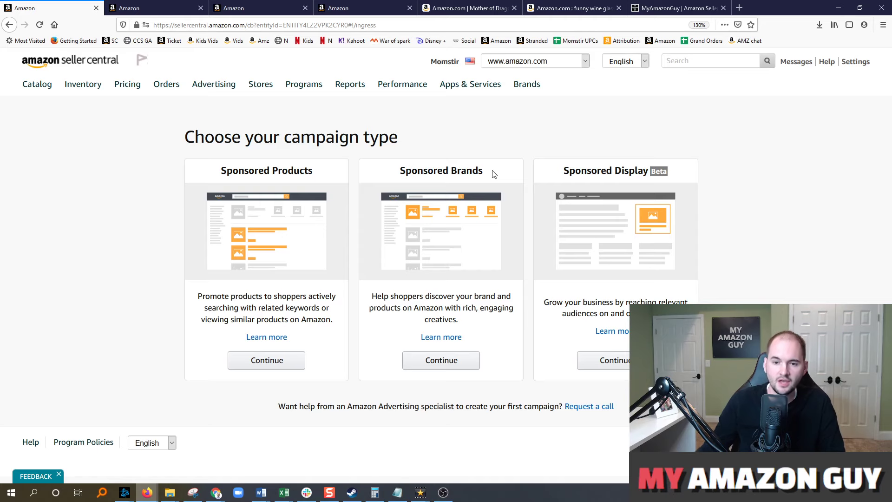
- Open the DuVino banner's "Seriously? I need more wine" glass from the search results in a new tab and view its listing
click(455, 8)
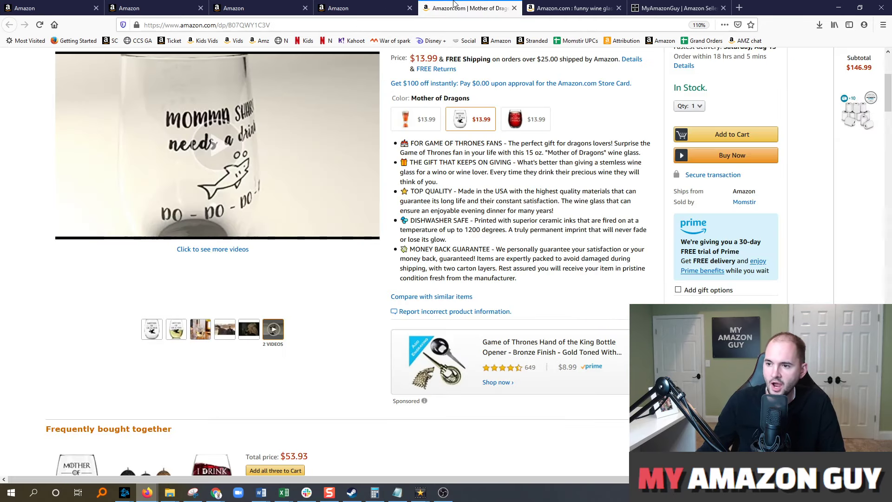
click(549, 8)
scroll(558, 130, down, 1)
scroll(558, 130, up, 3)
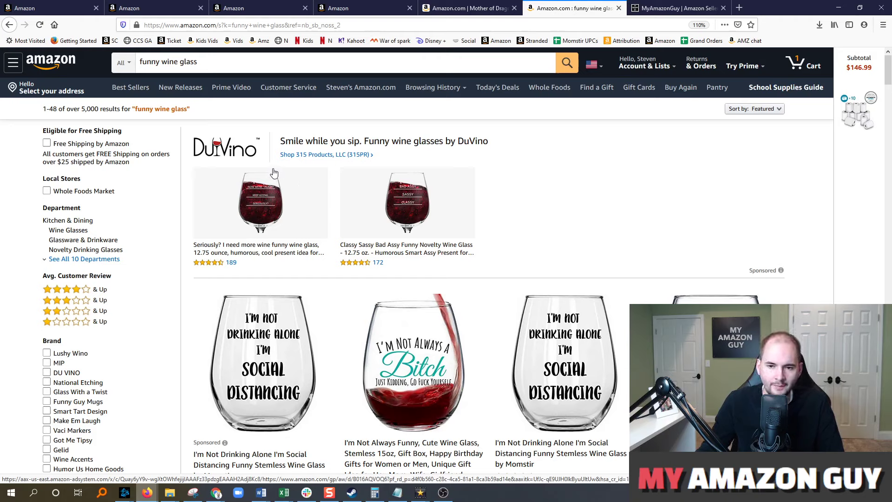
right_click(252, 198)
click(278, 204)
click(625, 5)
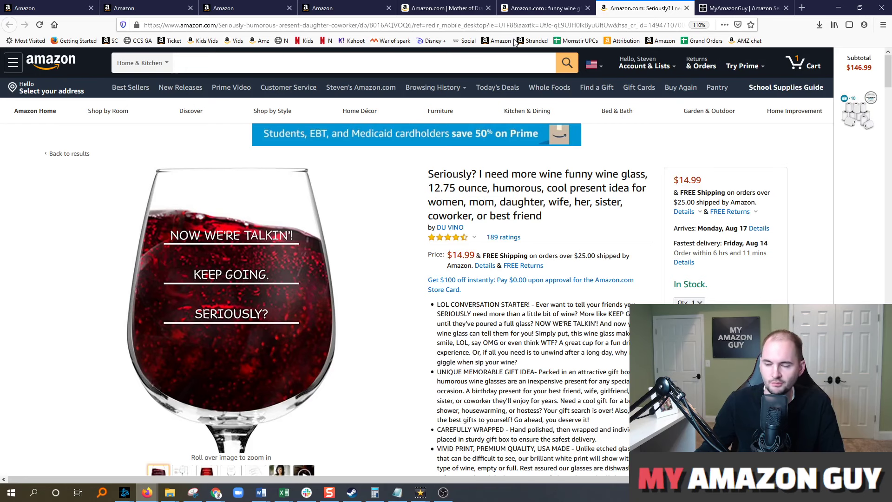
- Examine the "funny wine glass" results down to the DuVino video ad, and return to the Seller Central campaign type page
click(524, 4)
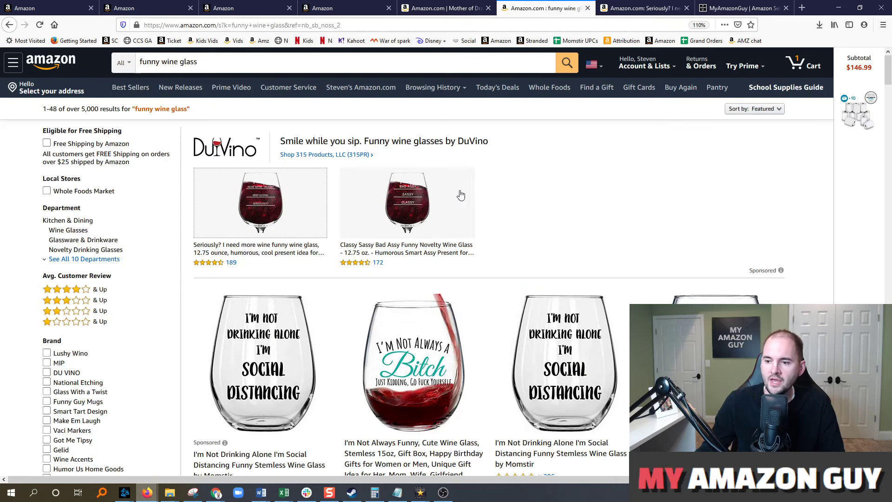
scroll(232, 278, down, 3)
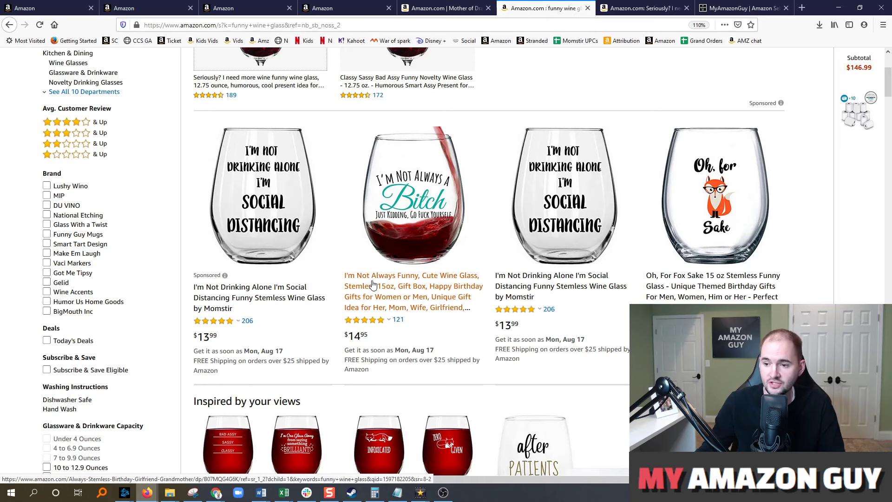
scroll(261, 260, down, 2)
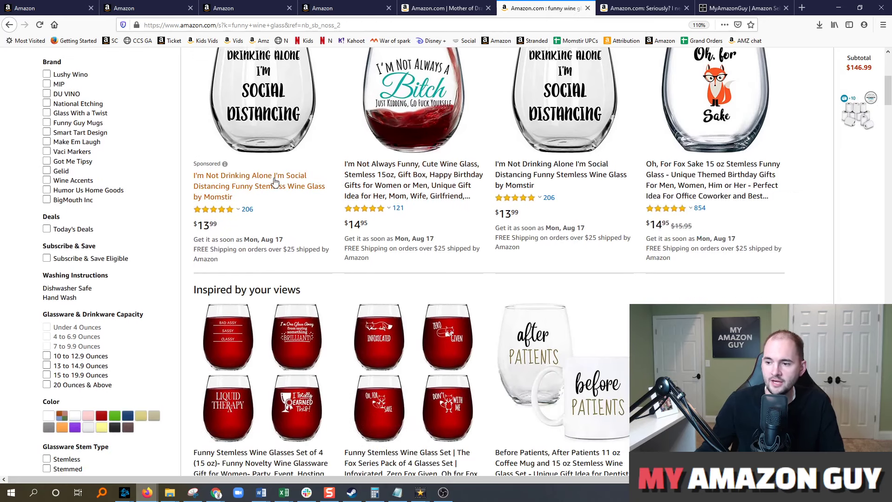
scroll(362, 252, down, 5)
scroll(363, 253, down, 4)
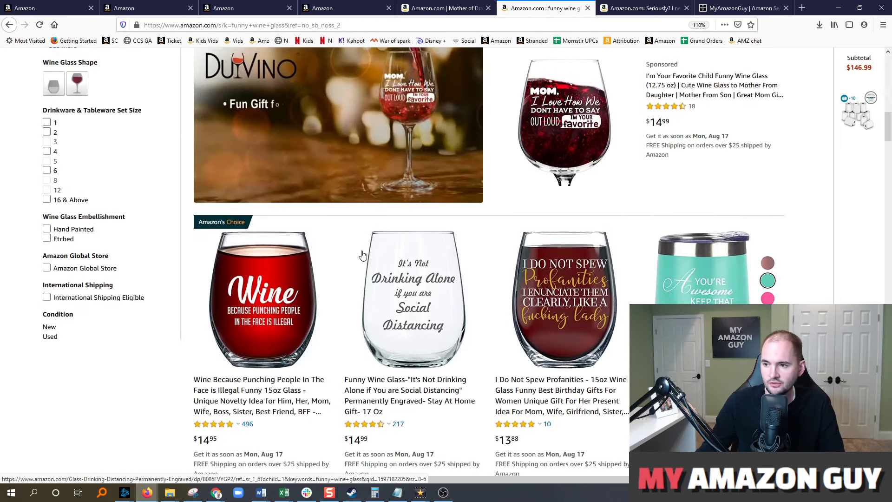
scroll(464, 228, up, 2)
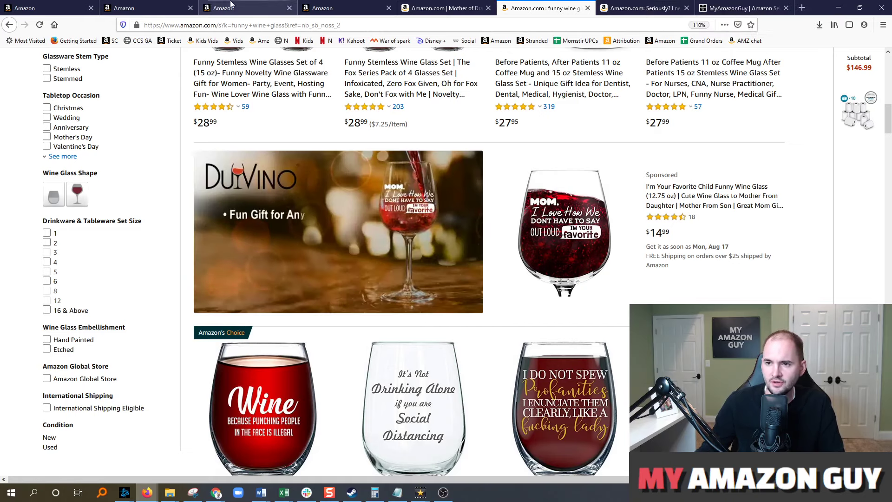
click(48, 8)
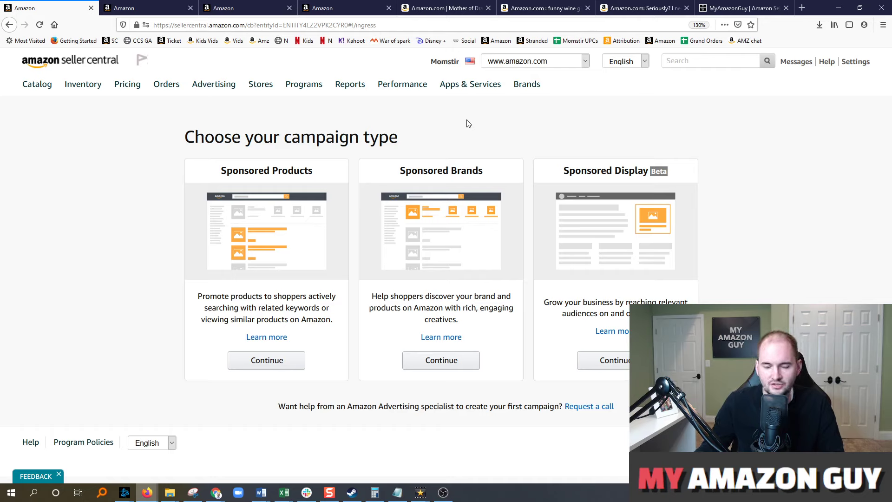
- Switch to the Chrome window with the YouTube video and open myamazonguy.com in a new tab
click(838, 7)
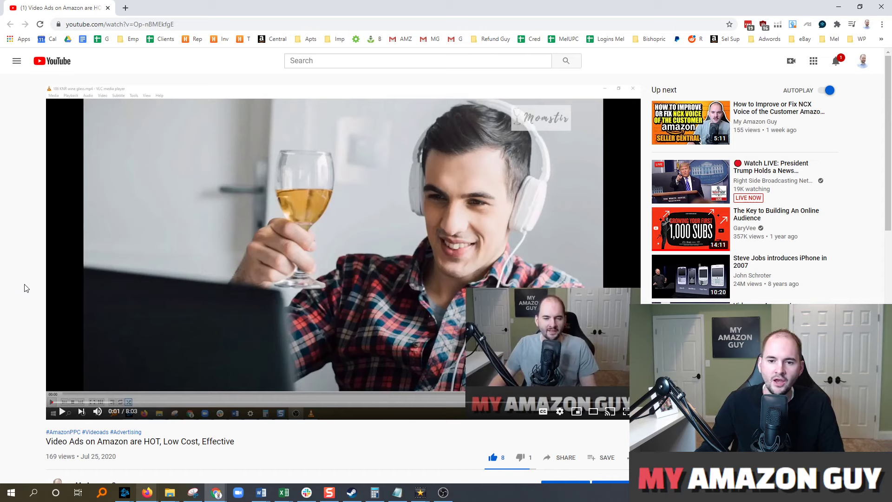
click(126, 8)
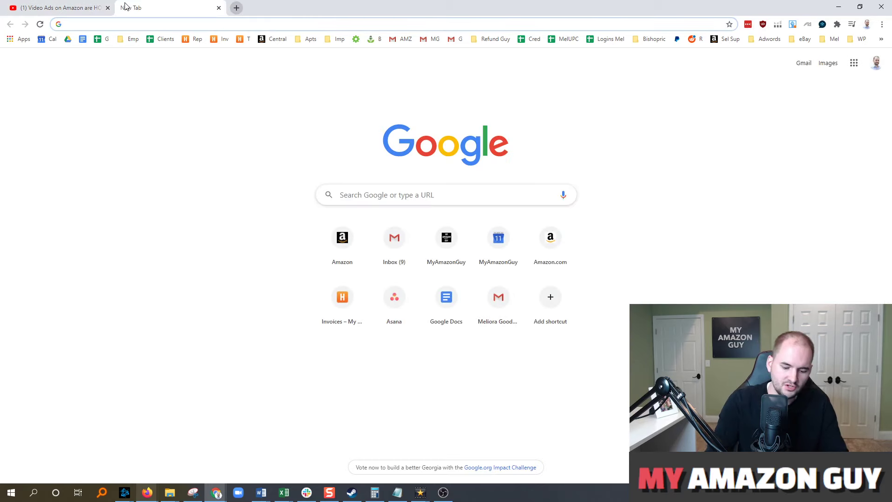
text(myamazonguy.com)
key(Return)
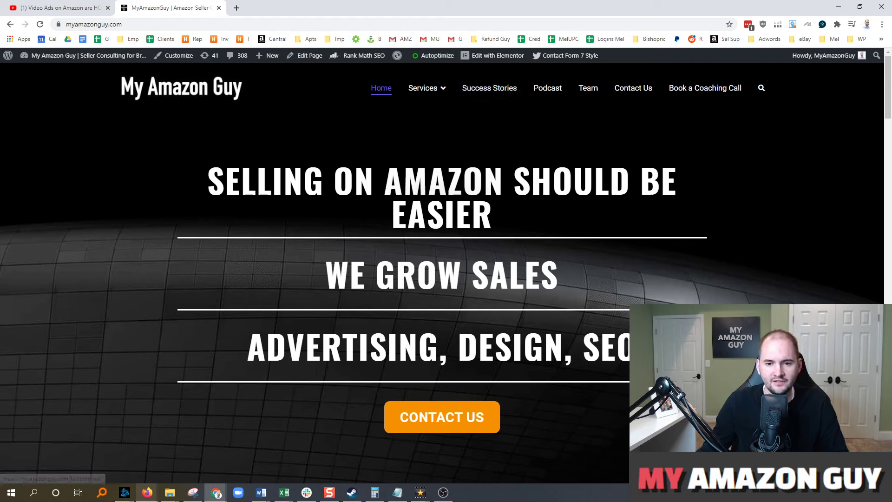
key(alt+Tab)
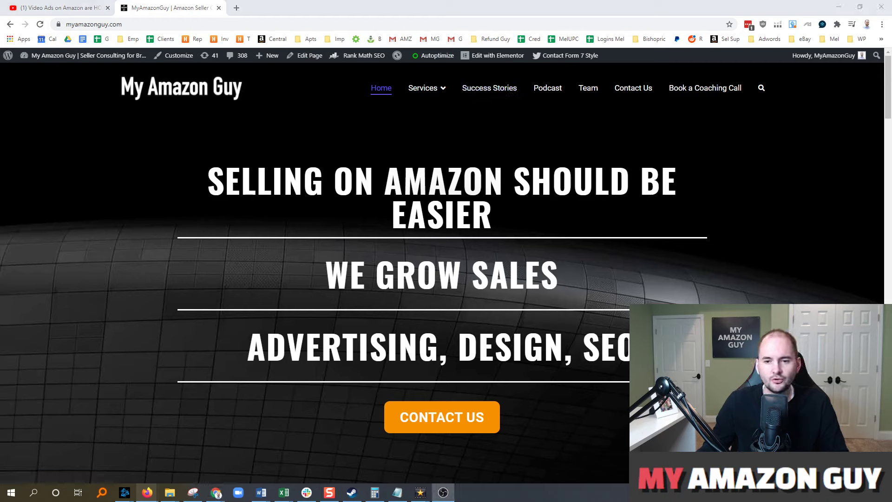